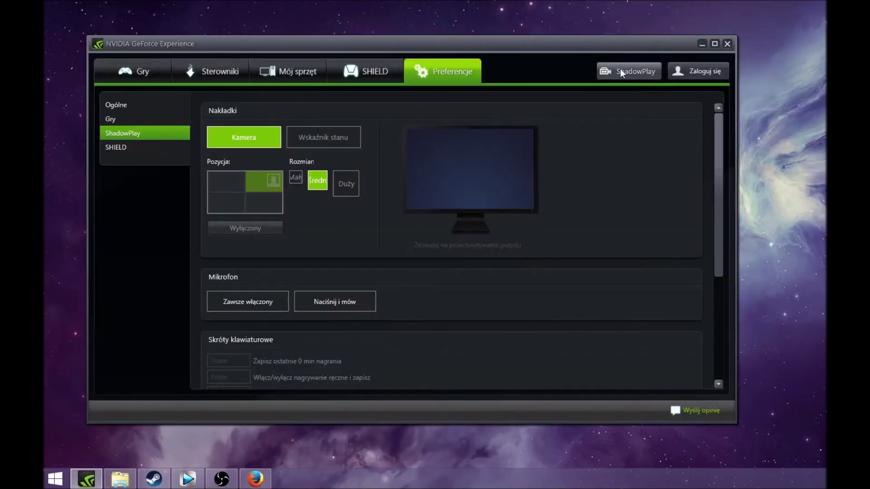
# Switch ShadowPlay on and set its recording mode to Ręczny (manual)
pyautogui.click(623, 74)
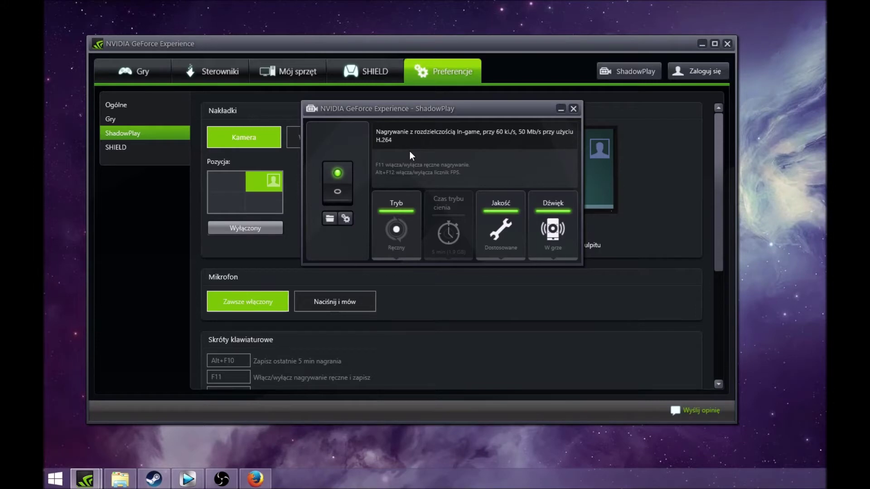
pyautogui.click(399, 225)
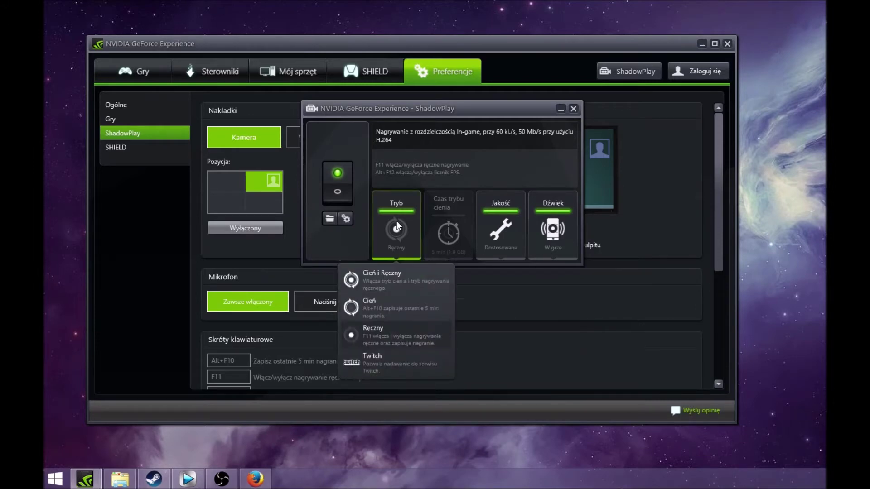
pyautogui.click(397, 335)
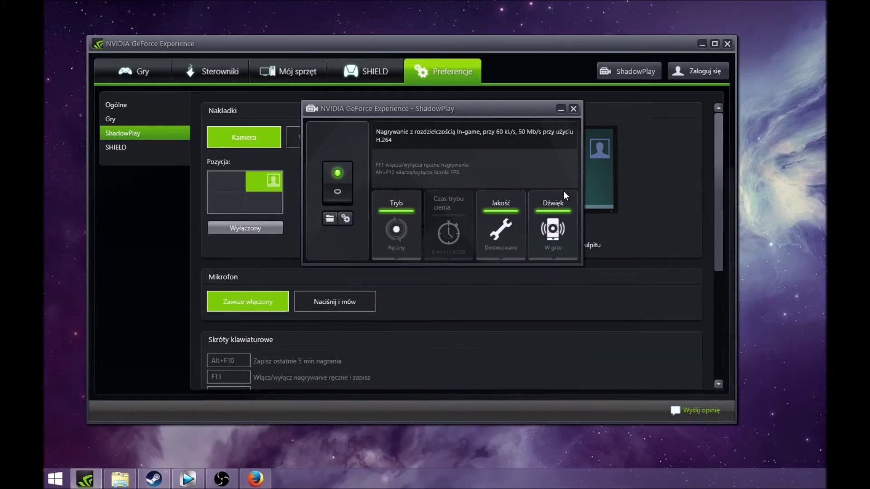
# Check the resolution, frame rate and bit rate under ShadowPlay's custom quality (Dostosowane), and put the ShadowPlay window away
pyautogui.click(508, 232)
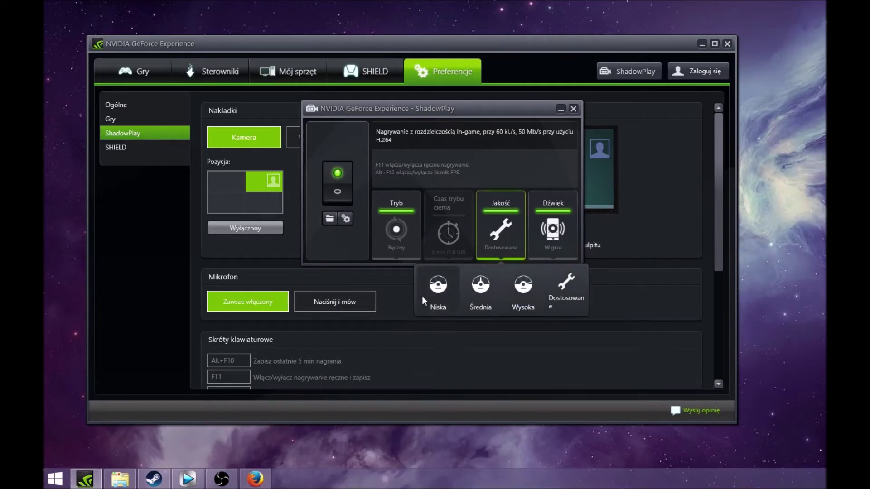
pyautogui.click(574, 287)
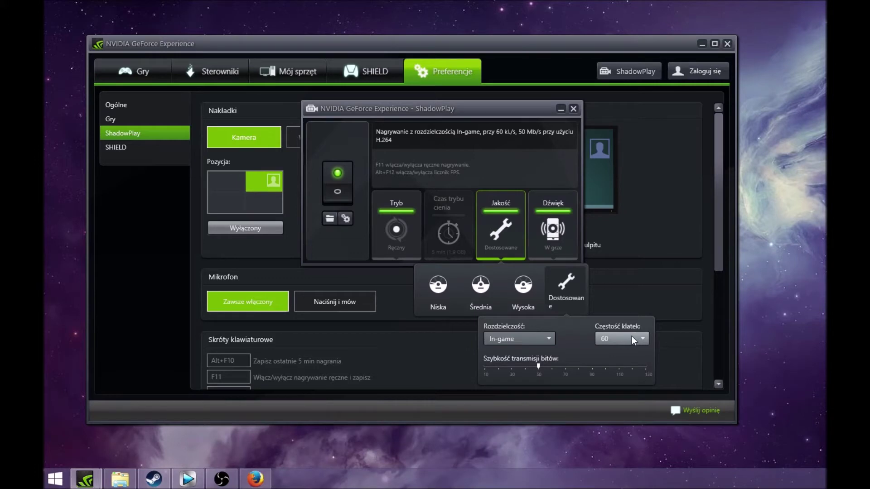
pyautogui.click(516, 158)
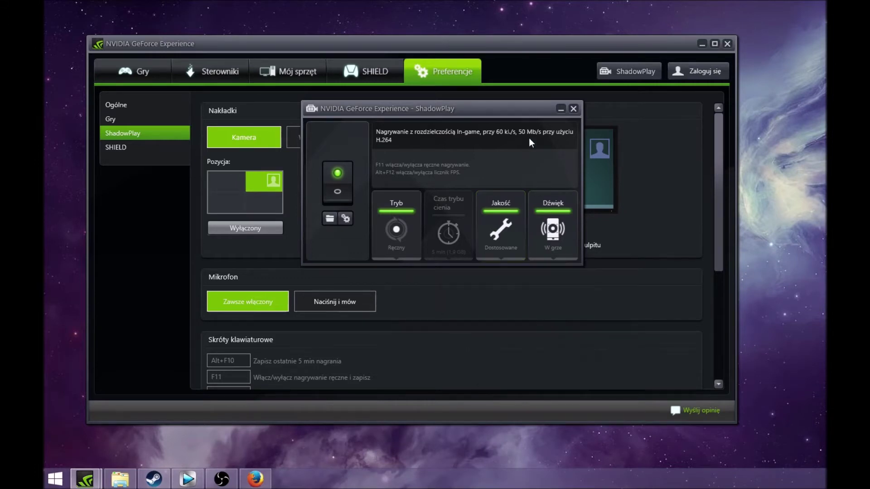
pyautogui.click(561, 109)
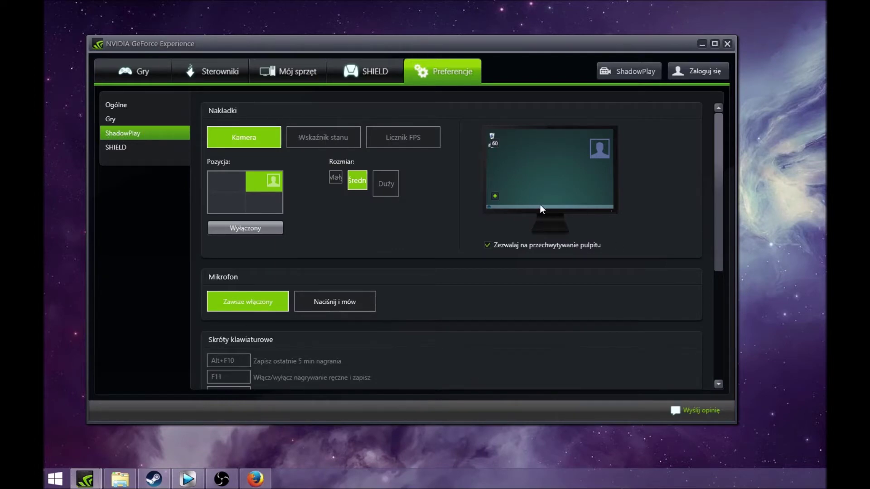
# Try the camera overlay in the screen's upper-left corner and return it to the upper-right corner
pyautogui.click(237, 186)
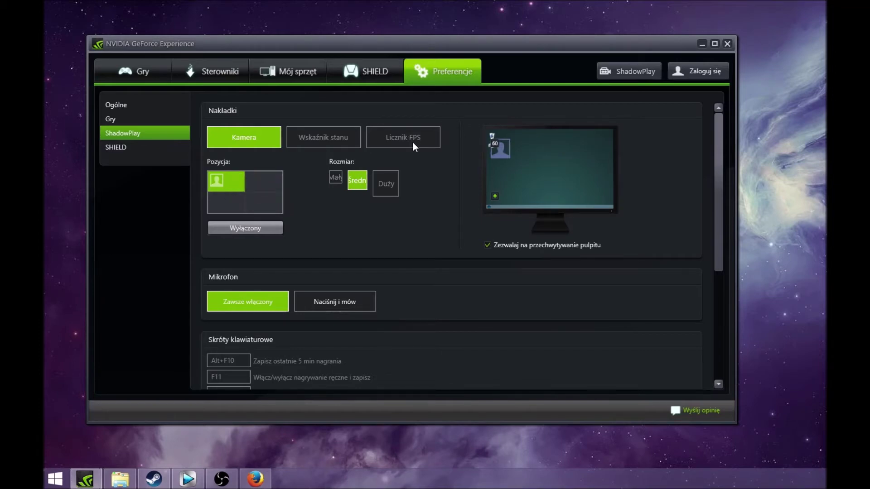
pyautogui.click(264, 182)
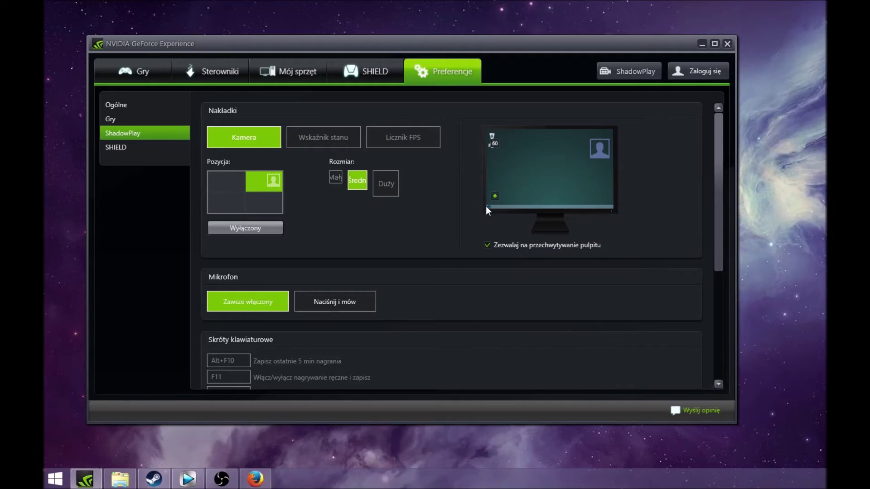
# Review ShadowPlay's keyboard shortcuts and the save and temporary file locations for recordings
pyautogui.scroll(-4, 718, 218)
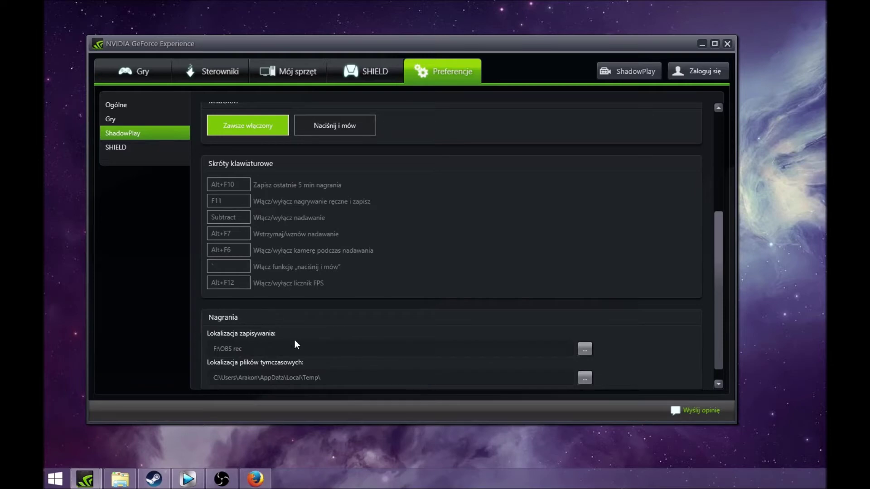
pyautogui.moveTo(724, 272); pyautogui.dragTo(723, 106)
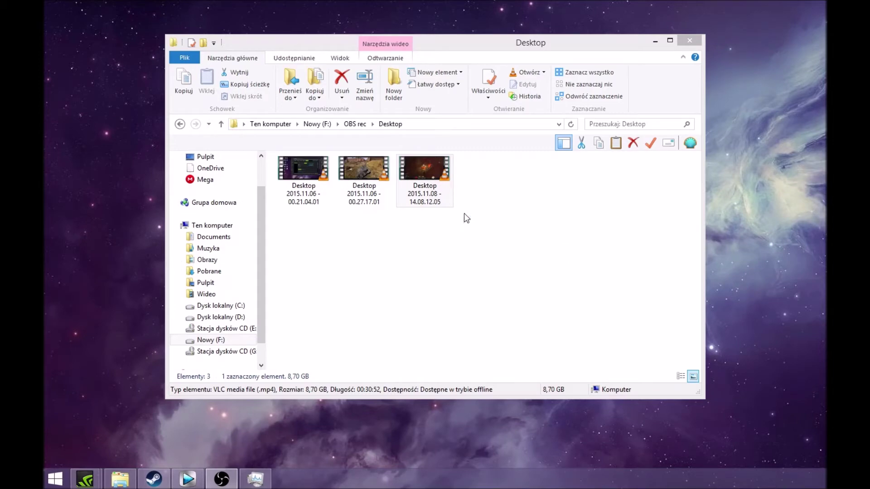
# Play the Desktop 2015.11.08 - 14.08.12.05 recording in VLC from about 13:00, and close the player
pyautogui.doubleClick(436, 187)
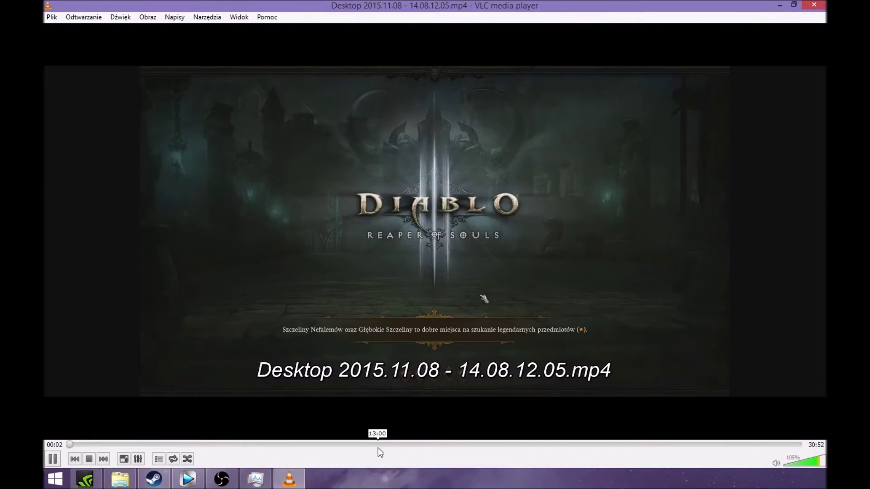
pyautogui.click(378, 447)
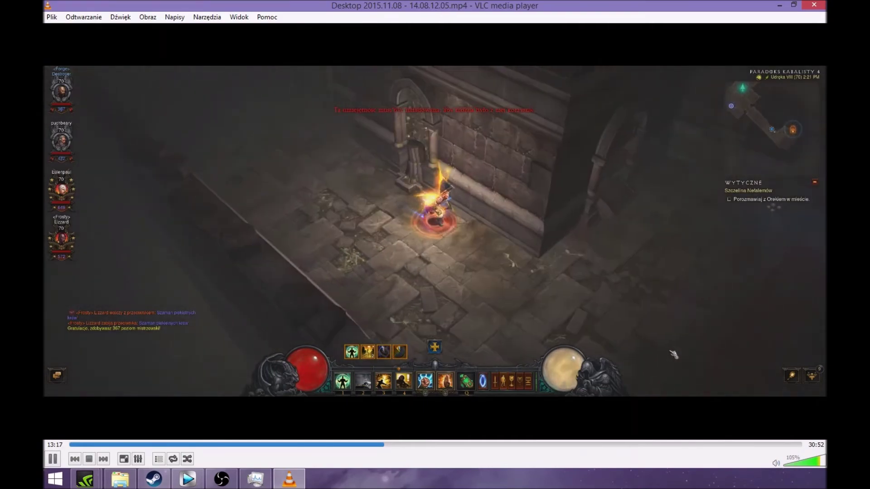
pyautogui.click(813, 5)
# Inspect the file properties of the Desktop 2015.11.08 - 14.08.12.05 recording, including its size, and close them
pyautogui.rightClick(437, 184)
pyautogui.click(475, 460)
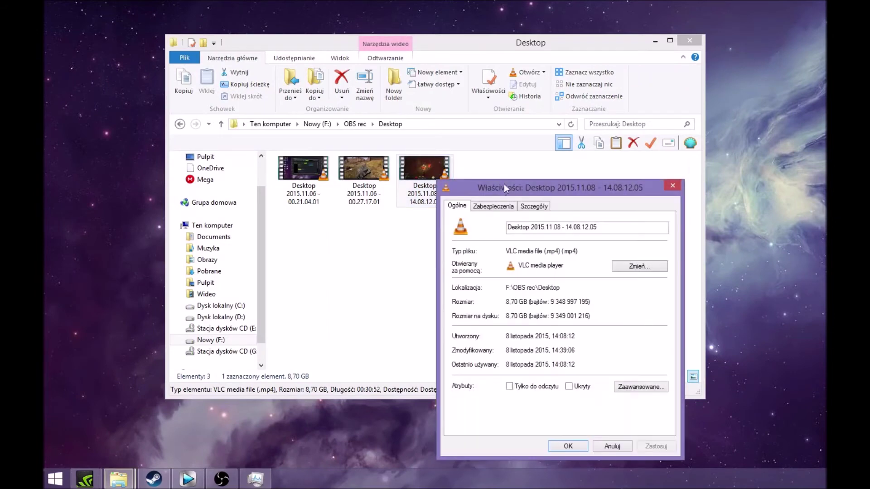
pyautogui.moveTo(528, 191); pyautogui.dragTo(407, 92)
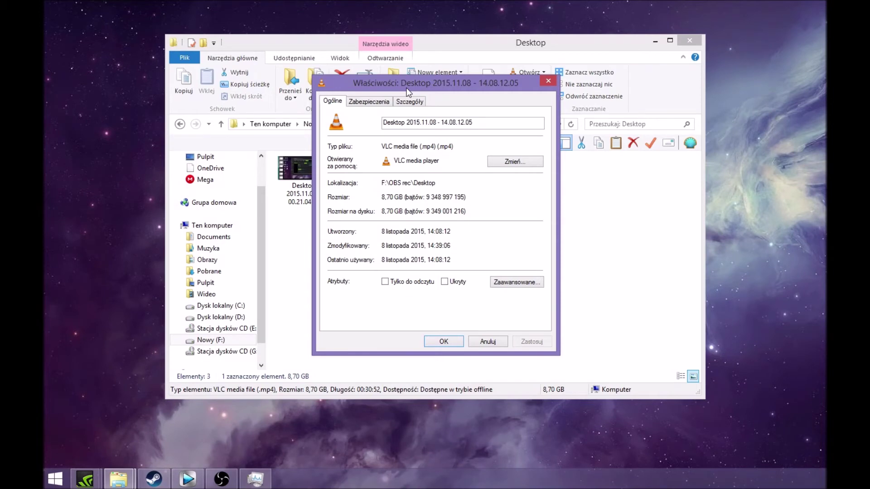
pyautogui.click(546, 81)
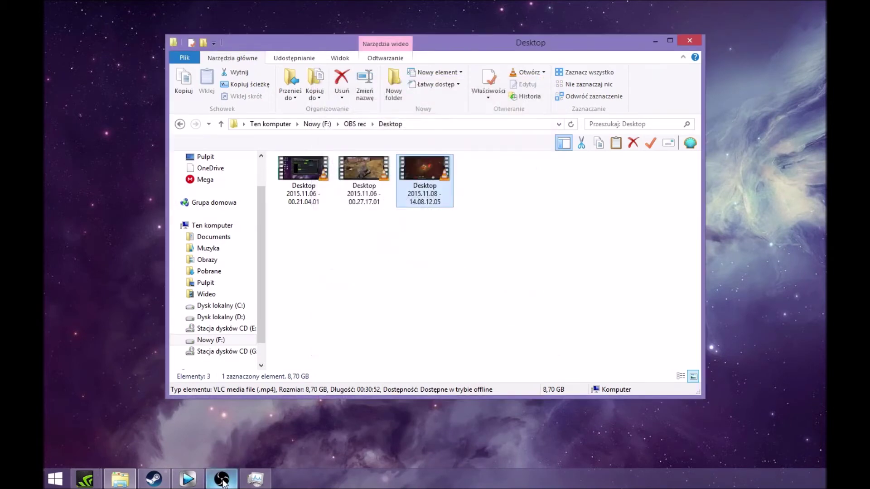
# Switch to Vegas Pro and add the Desktop 2015.11.08 - 14.08.12.05 recording from the file browser to the timeline
pyautogui.click(187, 480)
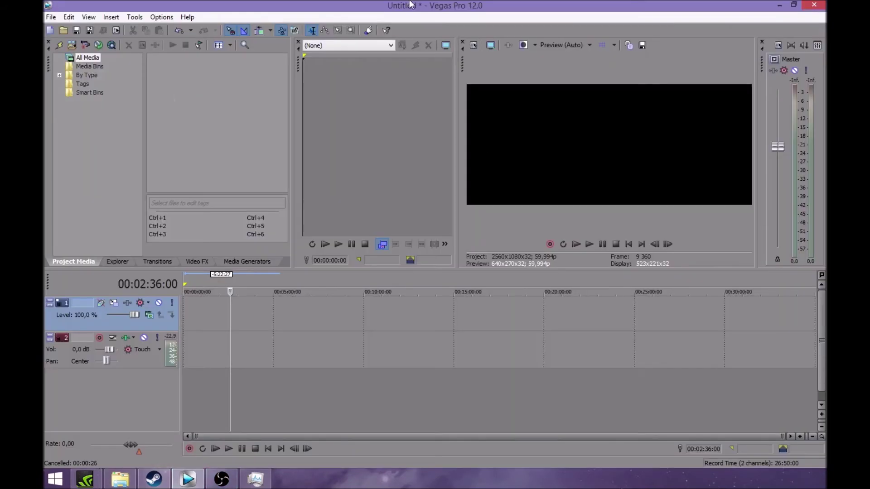
pyautogui.click(120, 479)
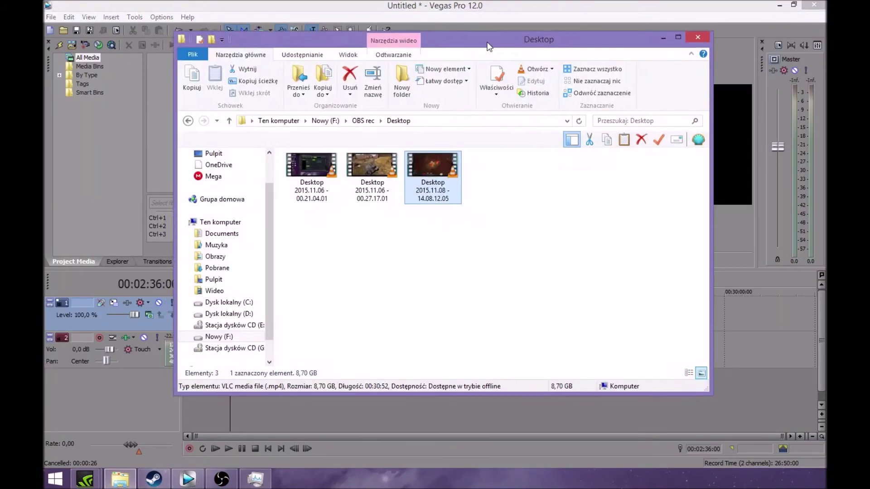
pyautogui.moveTo(528, 23); pyautogui.dragTo(698, 27)
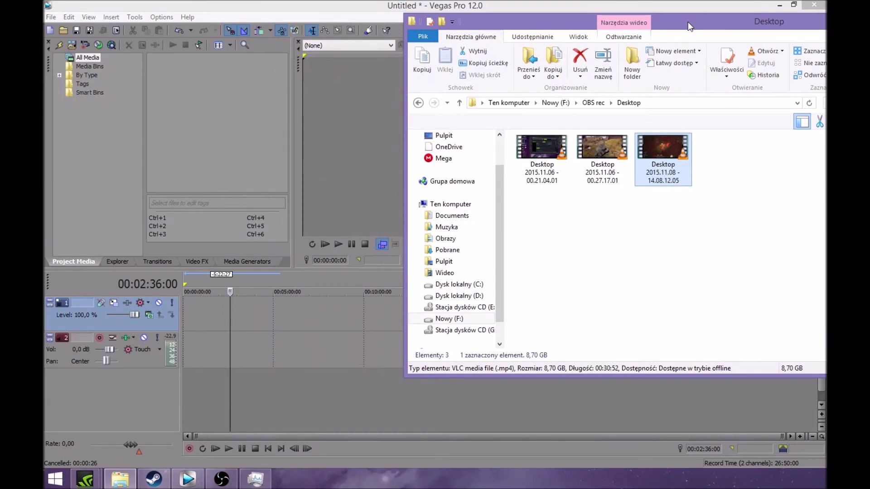
pyautogui.moveTo(687, 21); pyautogui.dragTo(672, 22)
pyautogui.moveTo(647, 152); pyautogui.dragTo(249, 319)
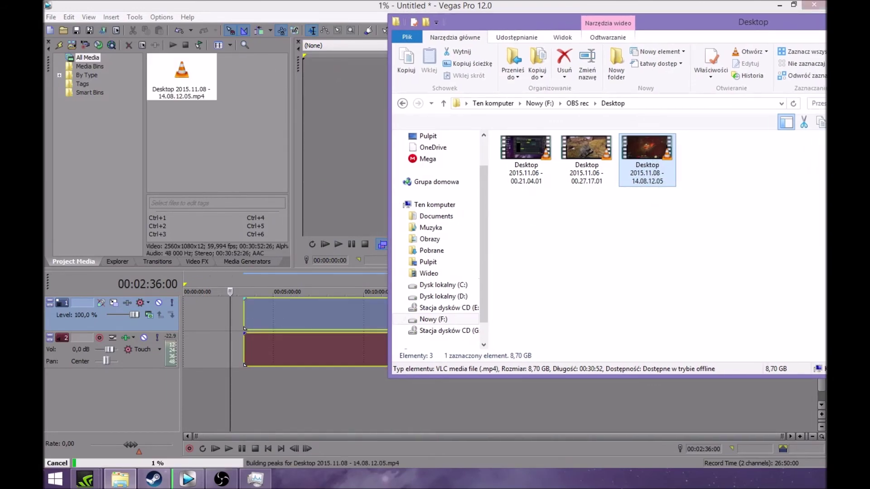
pyautogui.moveTo(743, 32); pyautogui.dragTo(423, 28)
pyautogui.click(561, 22)
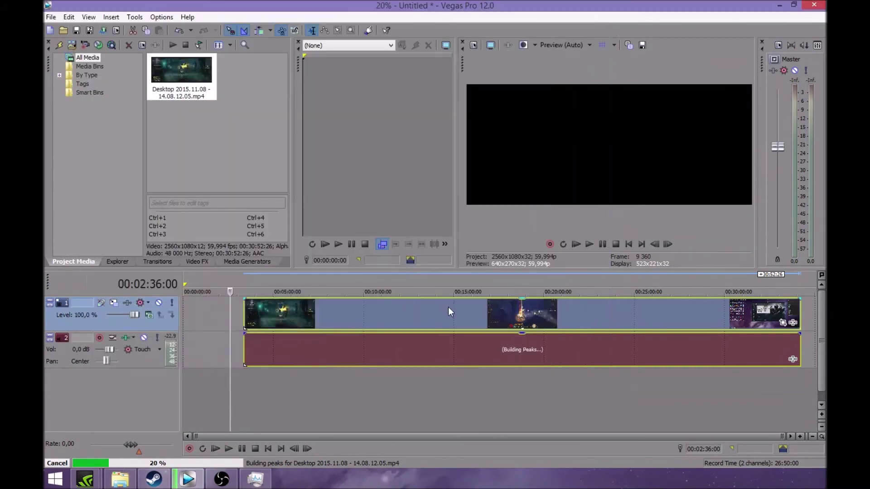
# Place the clip at the start of the timeline and split it at about 00:14:21
pyautogui.click(386, 314)
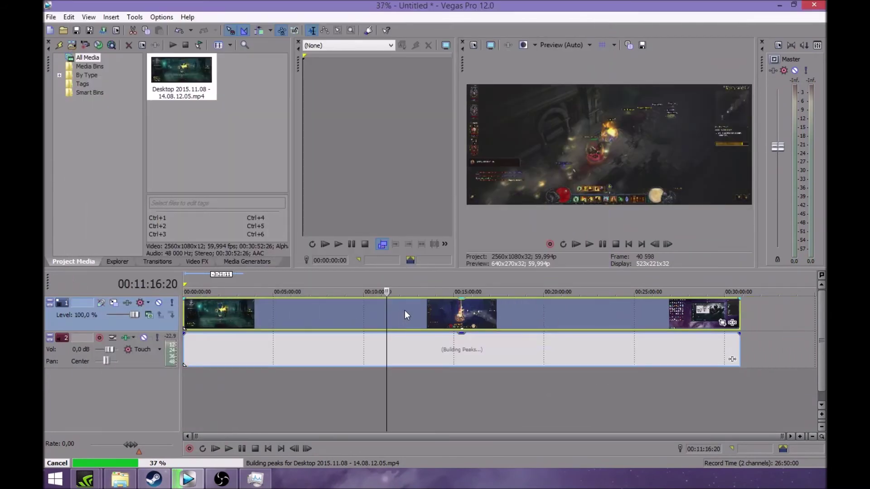
pyautogui.click(416, 309)
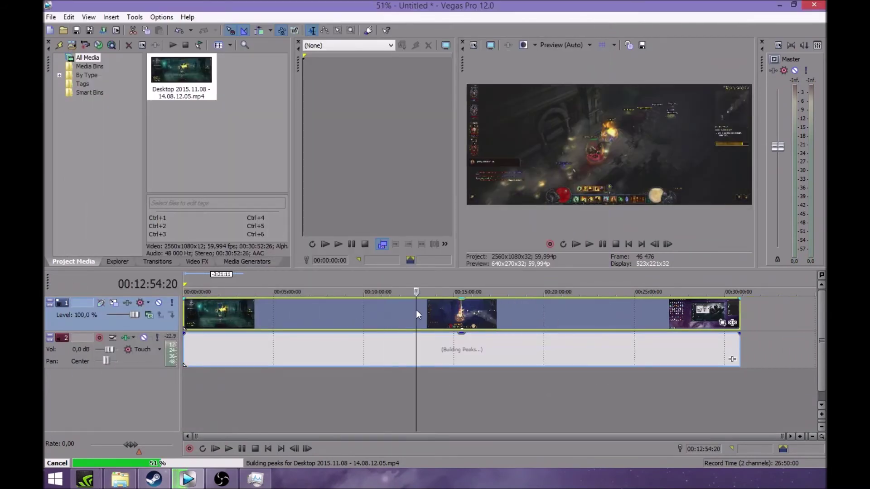
pyautogui.click(442, 310)
pyautogui.press('s')
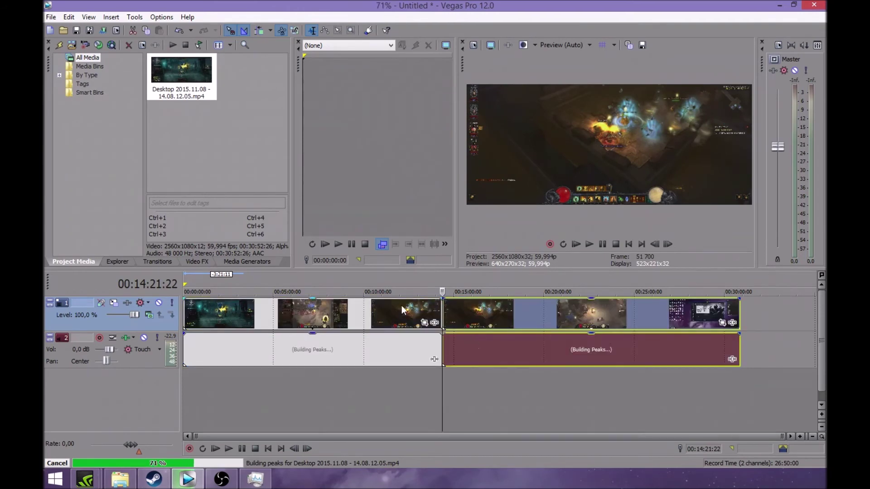
# Split the clip's second part again at about 00:20:00 on the timeline
pyautogui.click(480, 319)
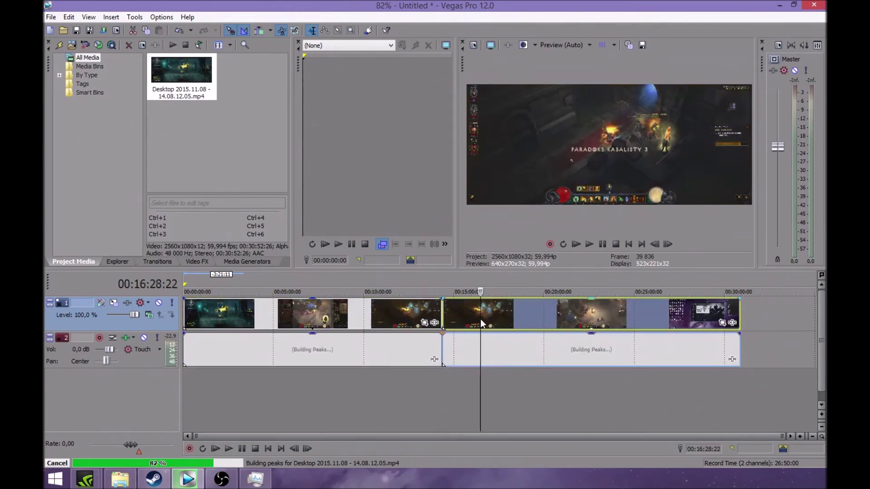
pyautogui.click(515, 320)
pyautogui.click(542, 321)
pyautogui.press('s')
# Delete the last and first segments, and move the remaining middle segment to the timeline start, lengthening it by about 1:12
pyautogui.click(579, 319)
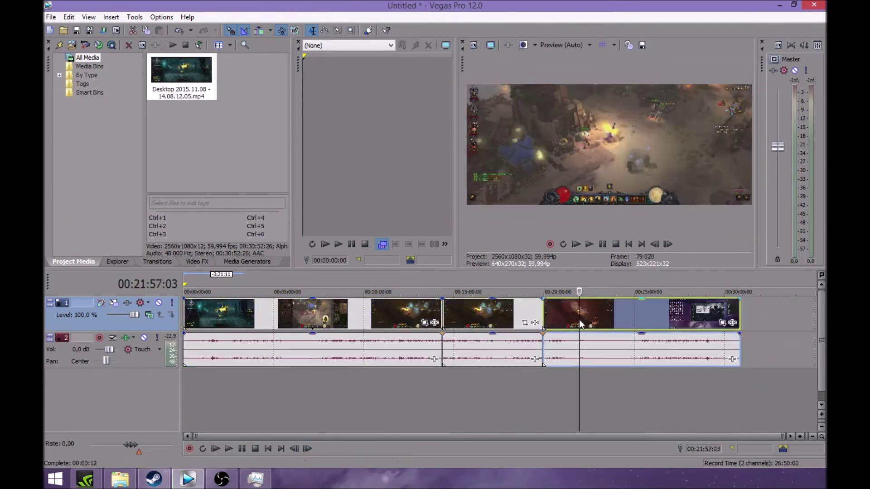
pyautogui.press('Delete')
pyautogui.click(386, 327)
pyautogui.press('Delete')
pyautogui.moveTo(523, 314); pyautogui.dragTo(304, 312)
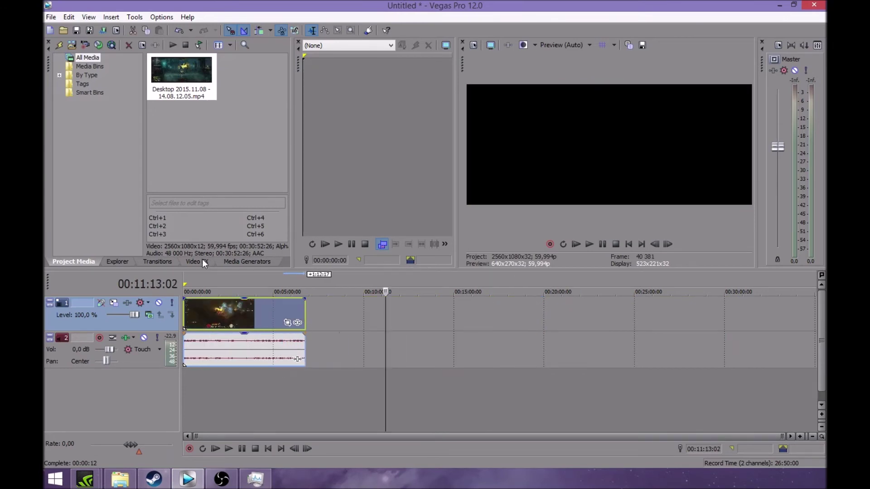
# Browse the video effects and examine the presets for Levels and Color Corrector
pyautogui.click(199, 261)
pyautogui.click(59, 58)
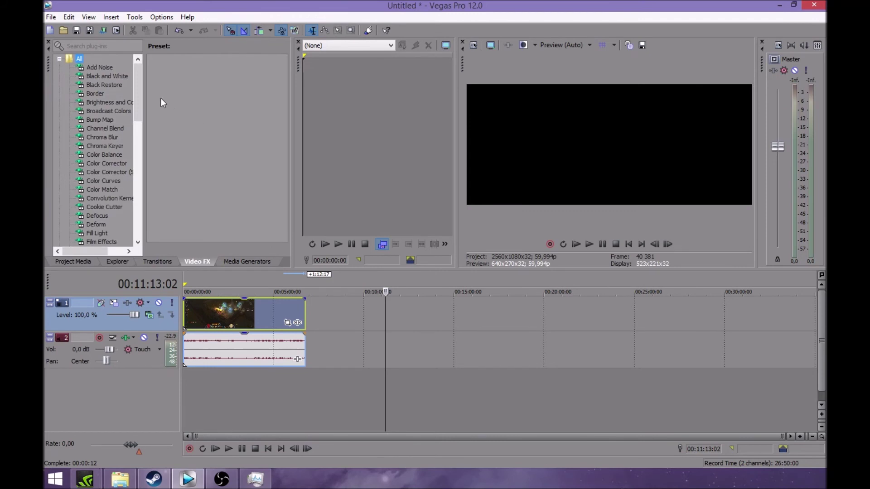
pyautogui.moveTo(134, 92); pyautogui.dragTo(137, 140)
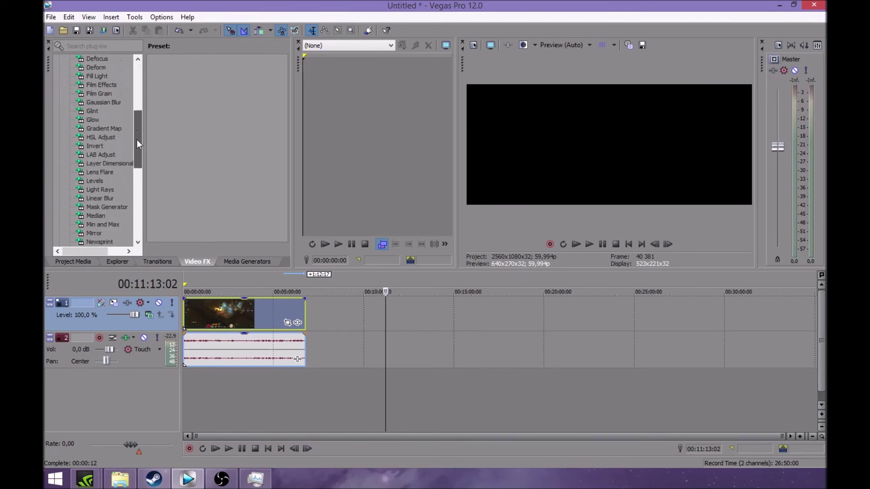
pyautogui.click(101, 180)
pyautogui.scroll(-2, 279, 99)
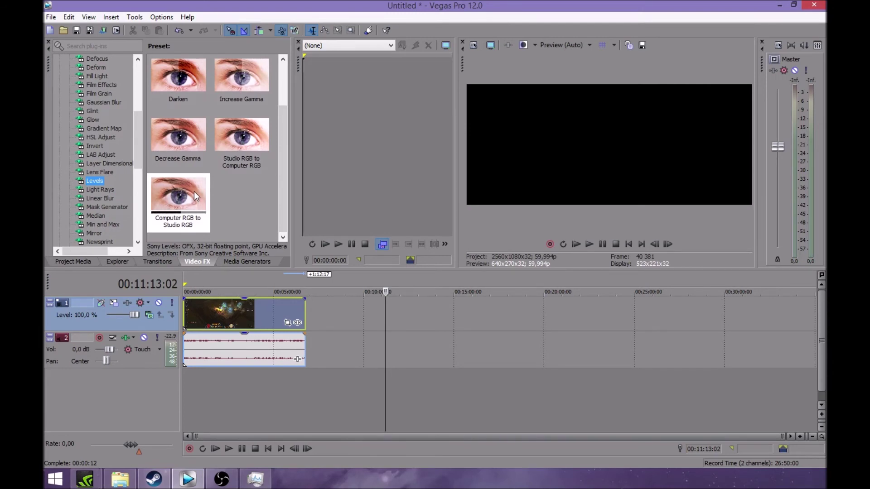
pyautogui.scroll(4, 138, 111)
pyautogui.click(119, 102)
pyautogui.click(194, 69)
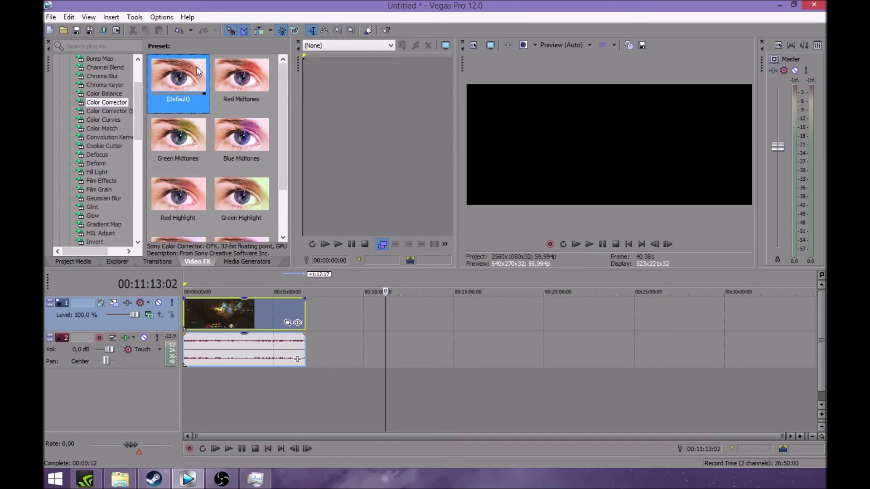
# Open the Render As settings and choose the Sony AVC/MVC template Internet 1920x1080-30p
pyautogui.click(51, 16)
pyautogui.moveTo(69, 17)
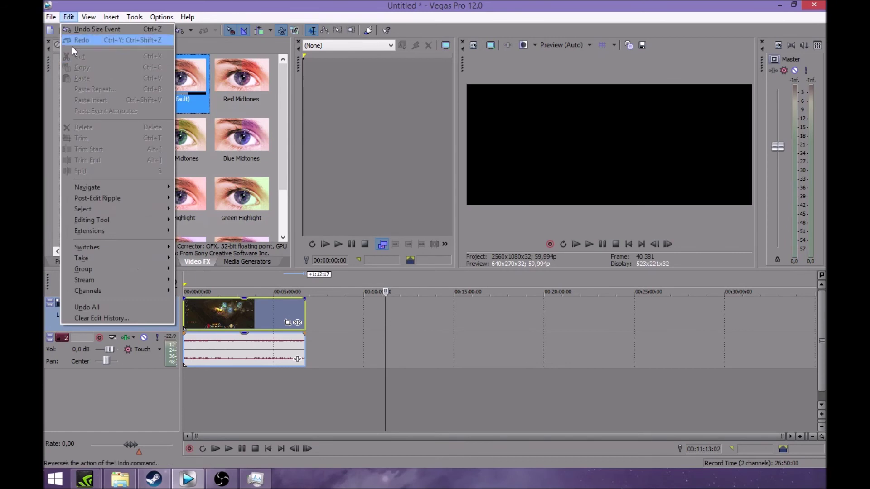
pyautogui.click(81, 95)
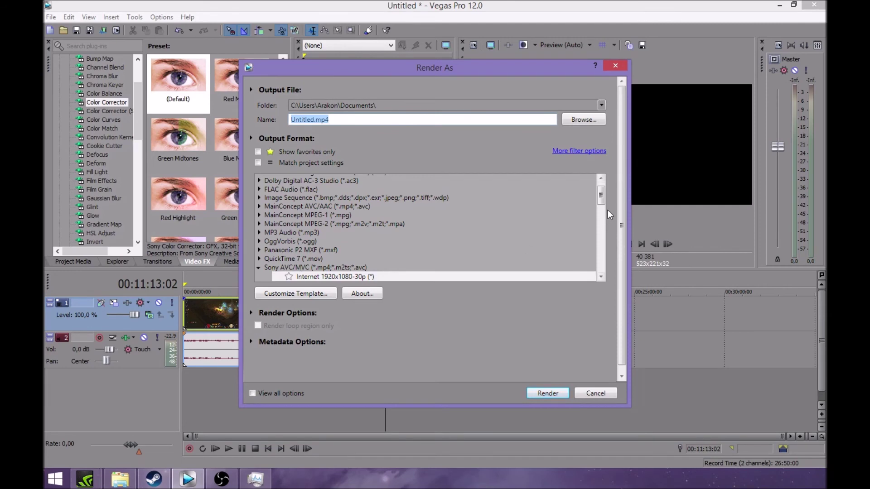
pyautogui.moveTo(600, 198); pyautogui.dragTo(599, 206)
pyautogui.click(358, 241)
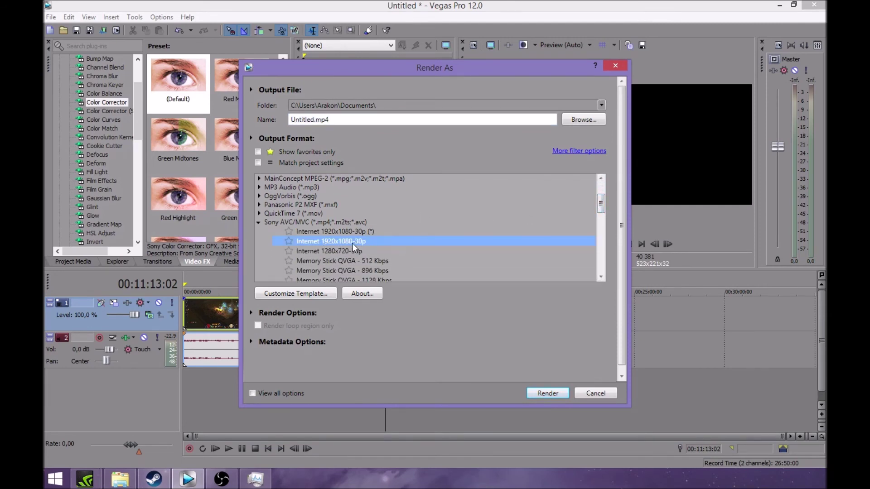
# Customize the template with a 59,940 (Double NTSC) frame rate and a 20 000 000 bps bit rate, and start rendering Untitled.mp4
pyautogui.click(322, 293)
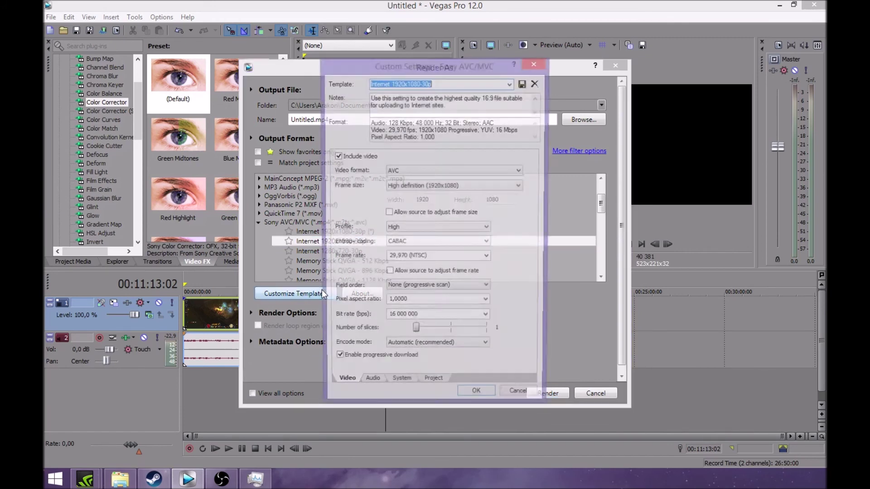
pyautogui.click(487, 258)
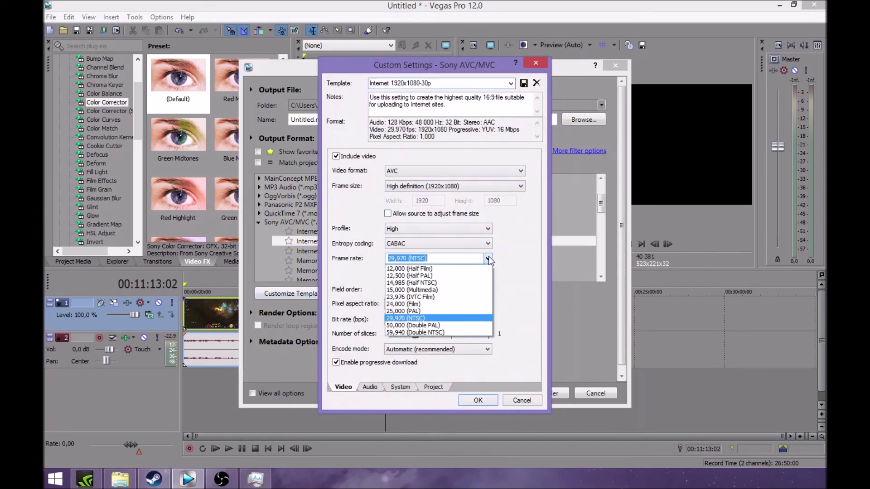
pyautogui.click(438, 332)
pyautogui.click(394, 318)
pyautogui.moveTo(394, 317); pyautogui.dragTo(388, 317)
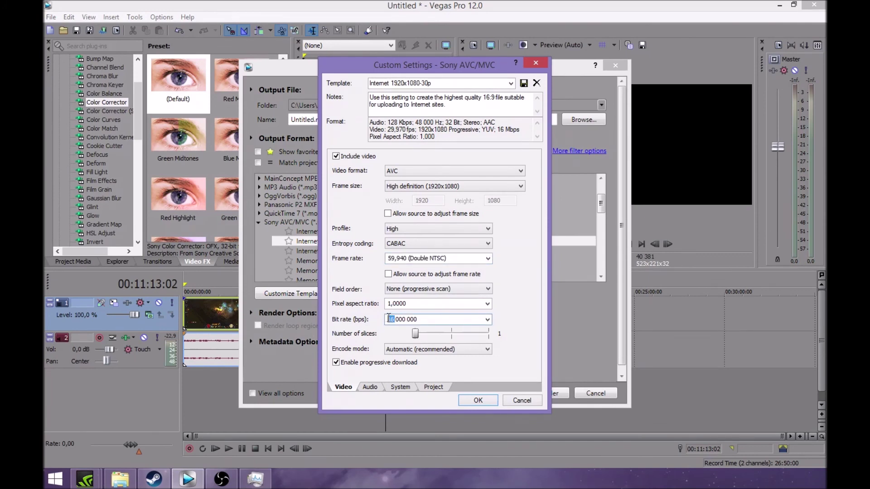
pyautogui.click(480, 401)
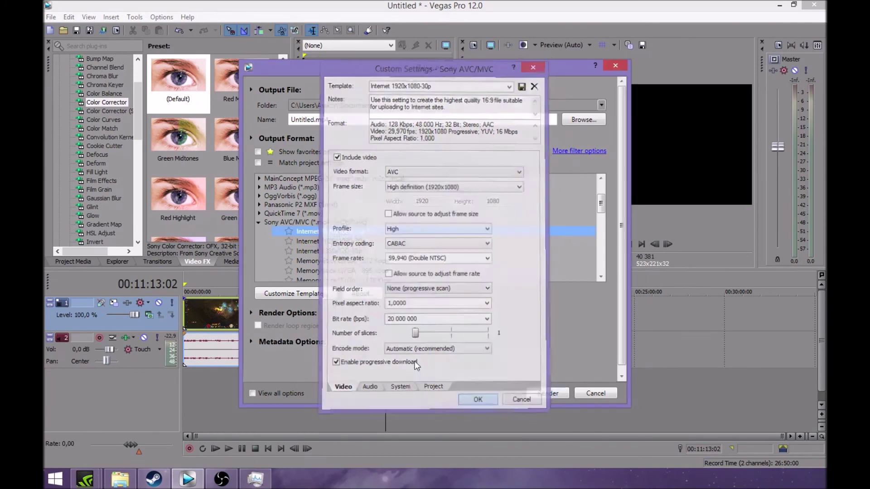
pyautogui.click(543, 392)
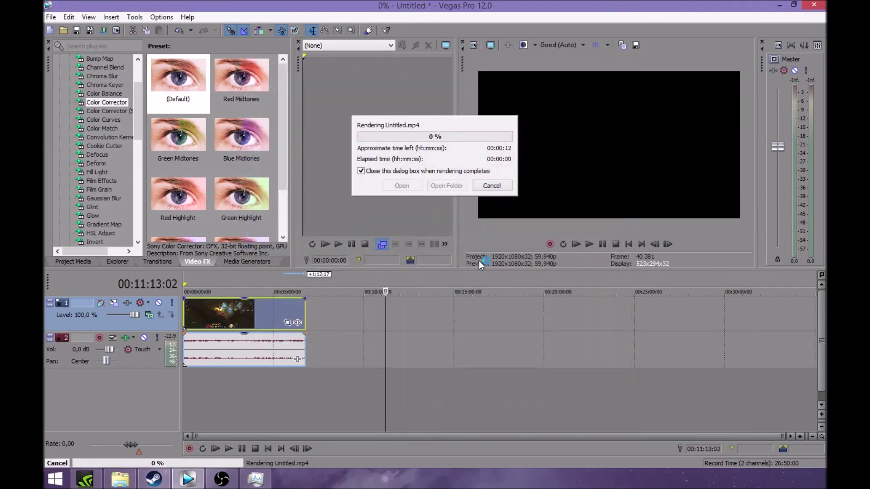